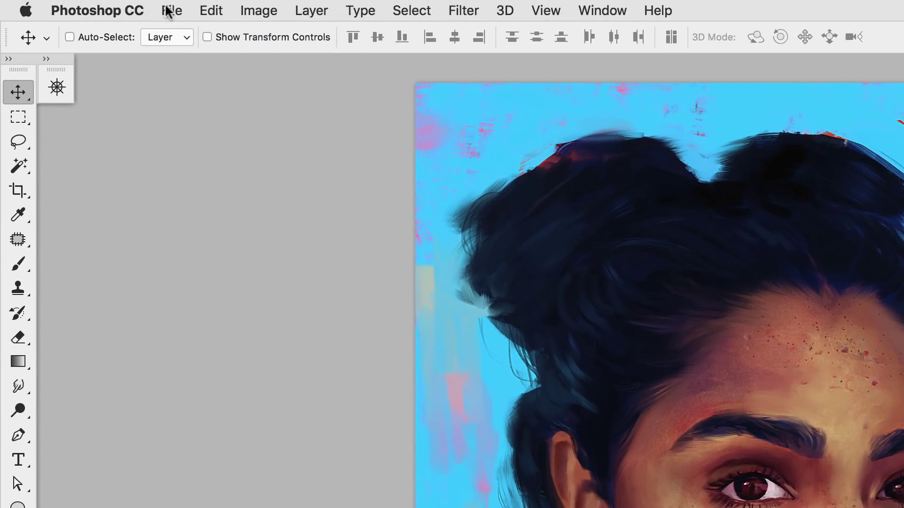
Step: Start exporting the painting with Save for Web (Legacy)
left_click(169, 11)
mouse_move(227, 272)
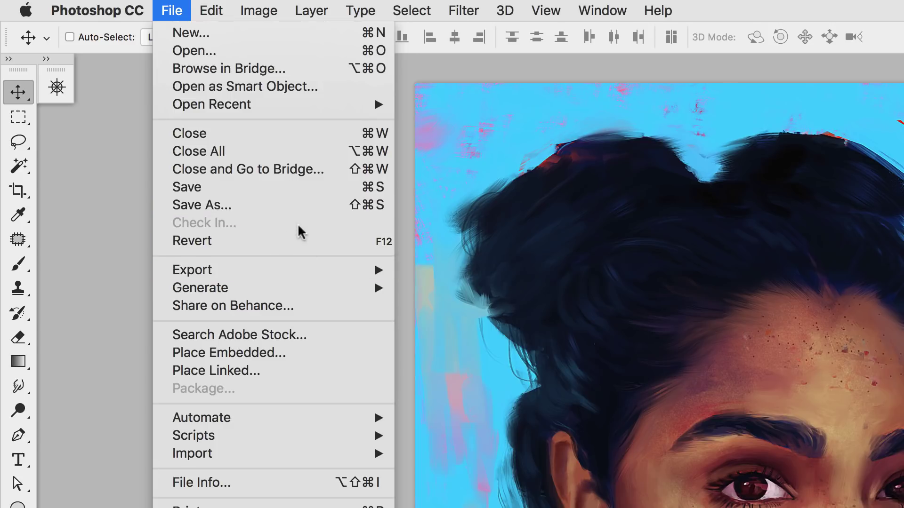
mouse_move(278, 273)
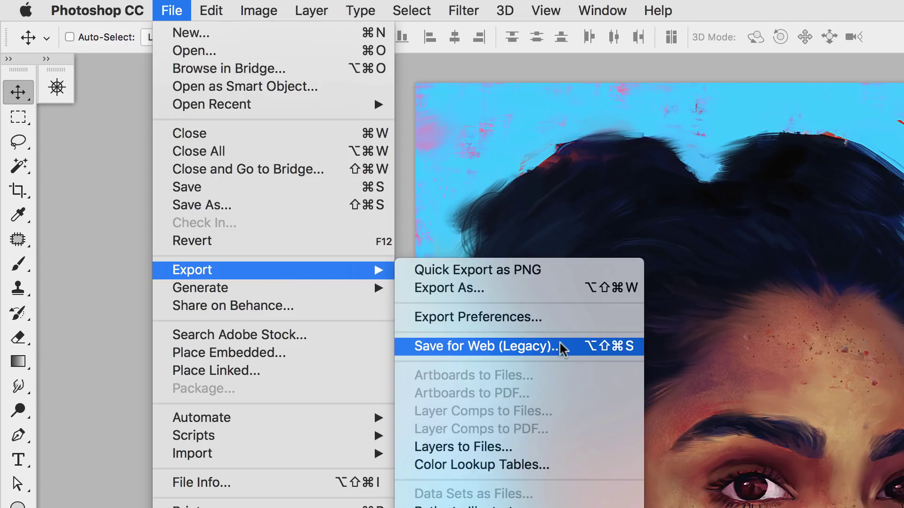
left_click(530, 351)
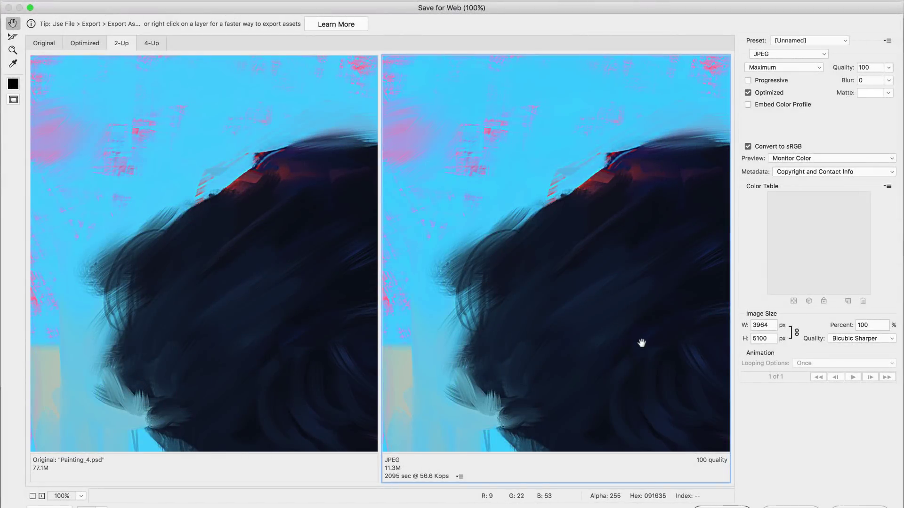
Step: Set the export image width to 800 px with the proportions linked
scroll(637, 335, "down", 5)
scroll(637, 334, "right", 5)
scroll(612, 307, "down", 10)
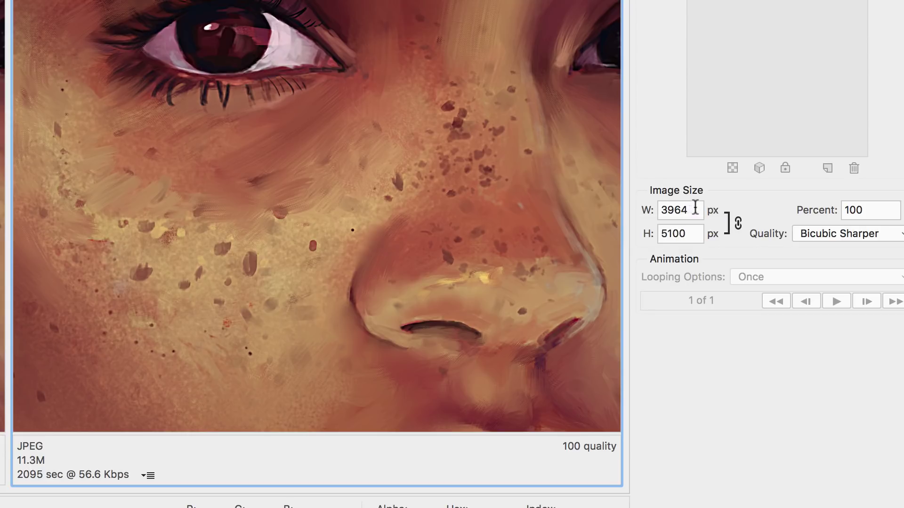
left_click(693, 210)
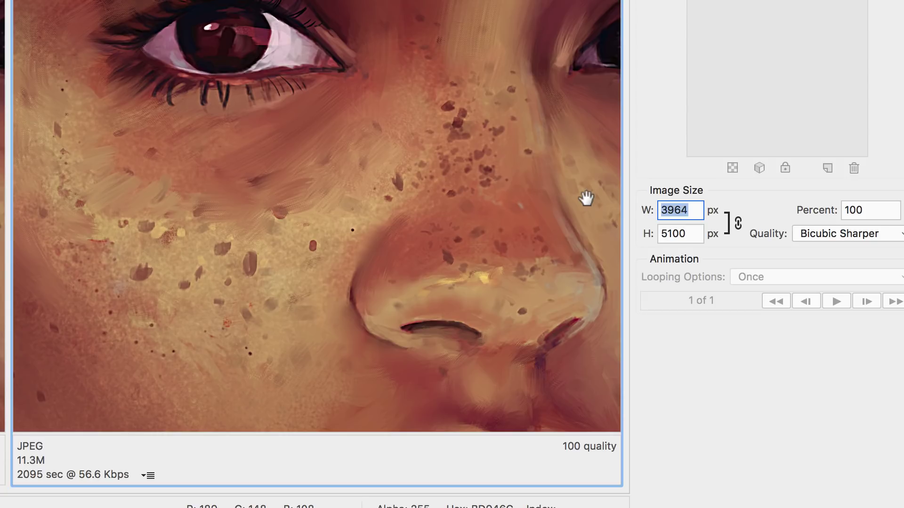
type("800")
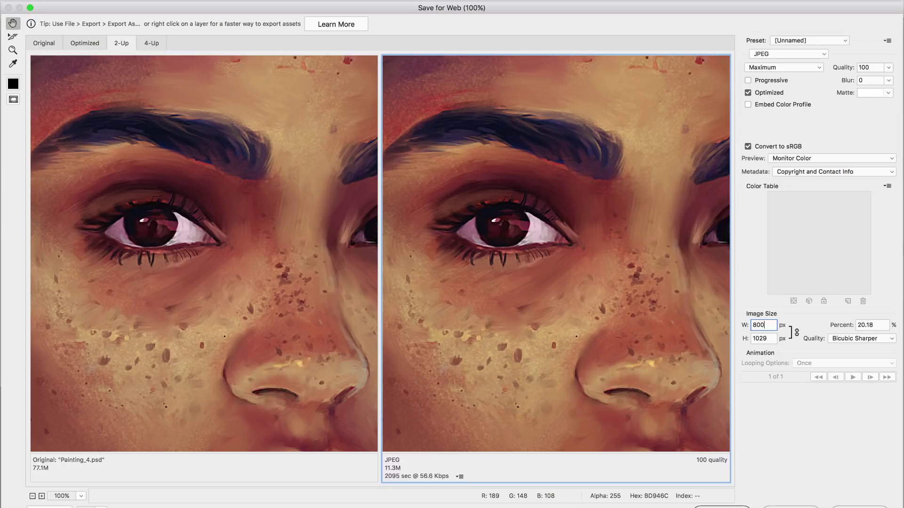
key("Return")
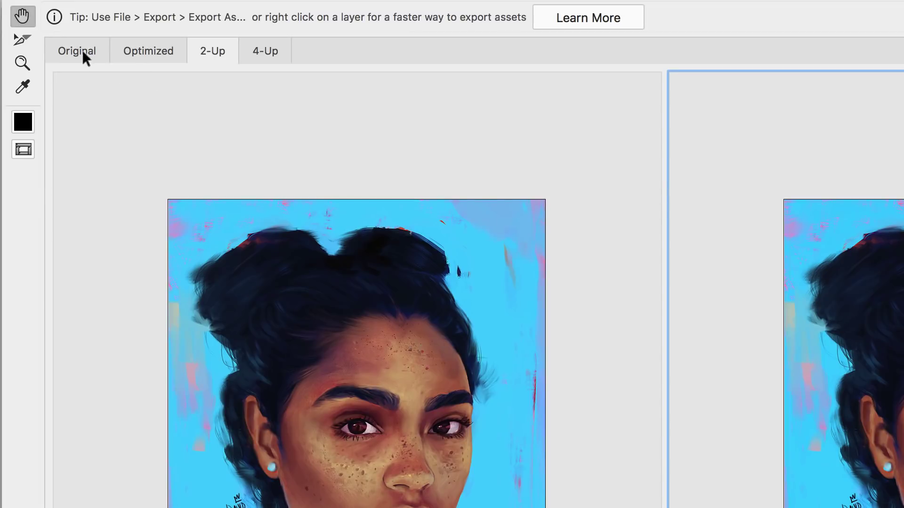
Step: Compare the Original, Optimized, 2-Up and 4-Up preview layouts, ending on 2-Up
left_click(77, 52)
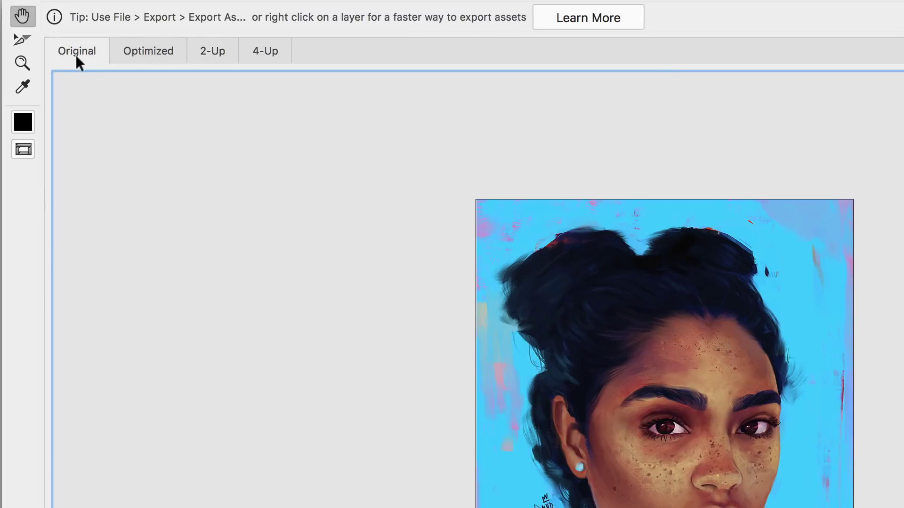
left_click(150, 51)
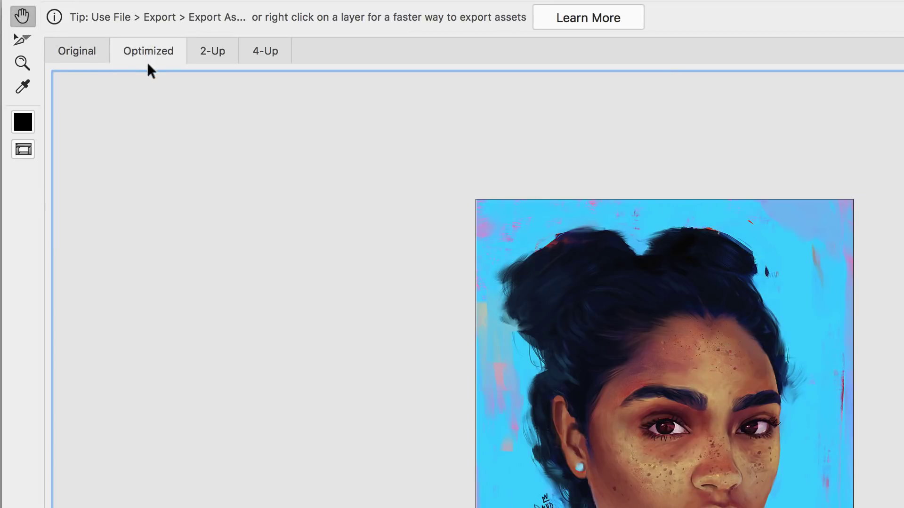
left_click(213, 49)
left_click(262, 51)
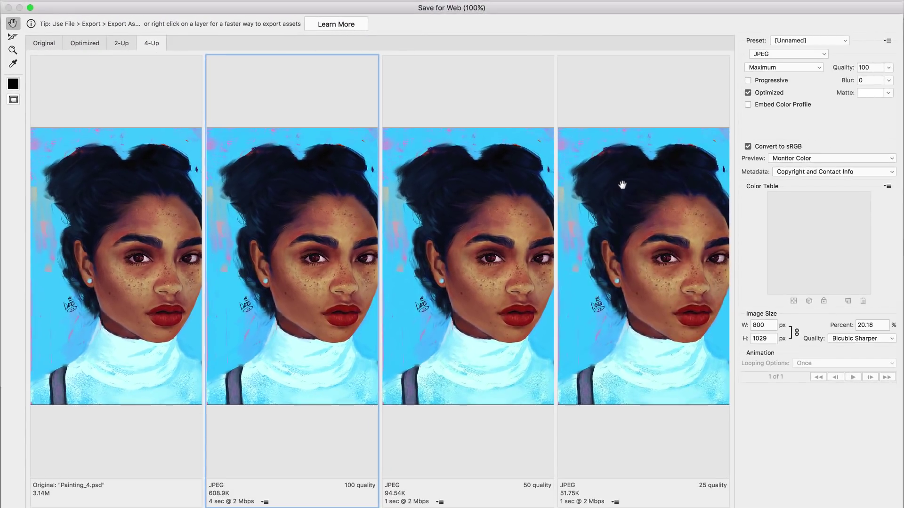
left_click(120, 43)
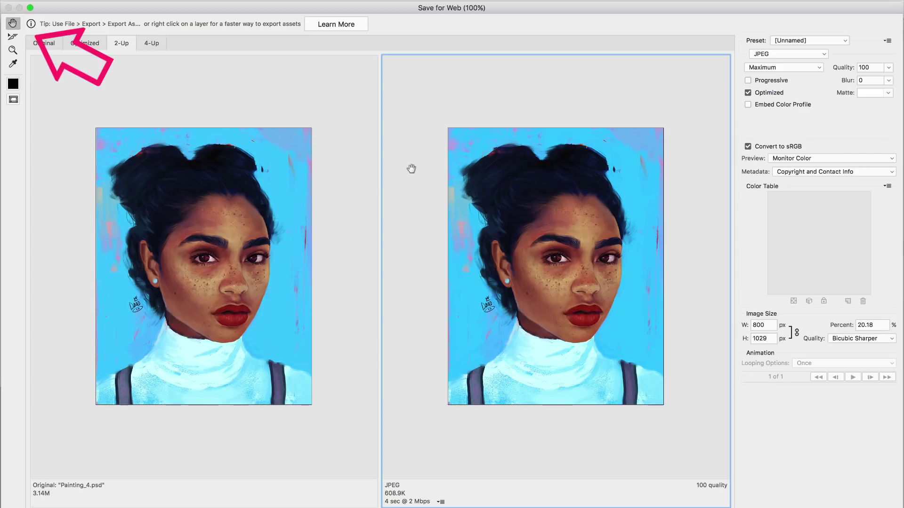
Step: Inspect the face up close in the side-by-side original and JPEG previews
left_click(514, 207)
left_click(515, 203)
left_click(585, 199)
left_click_drag(592, 240, 663, 186)
Step: Examine the eye and brow at several magnifications with the Zoom tool, returning the previews to 200%
left_click(12, 51)
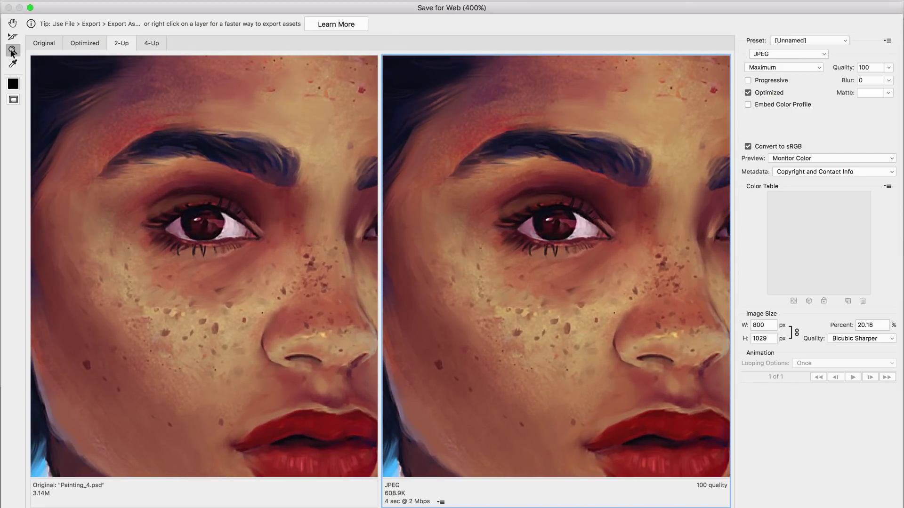
left_click(518, 221)
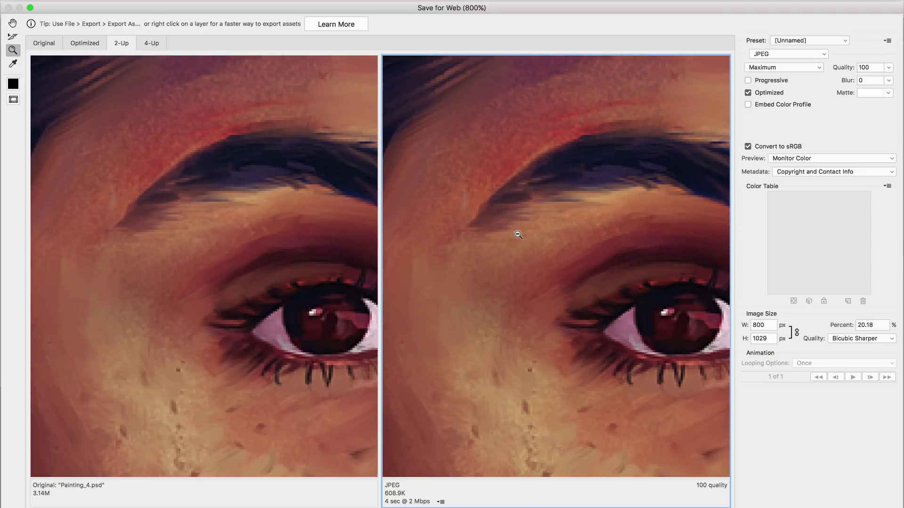
left_click(520, 235, "alt")
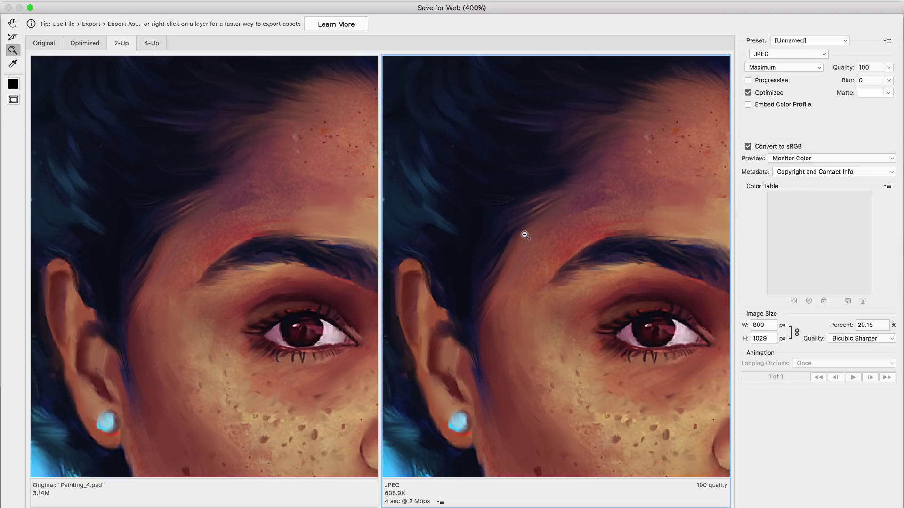
left_click(546, 261, "alt")
left_click(548, 264, "alt")
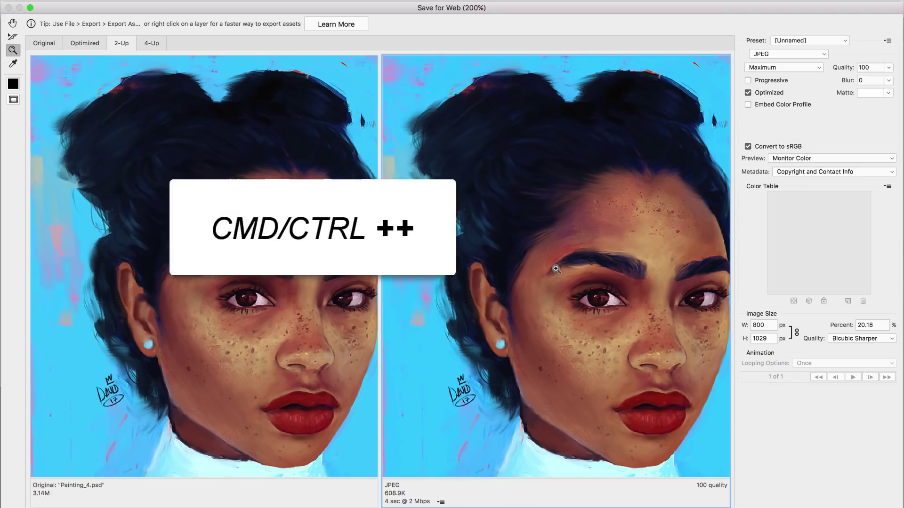
key("ctrl+plus")
key("ctrl+minus")
key("ctrl+plus")
key("ctrl+minus")
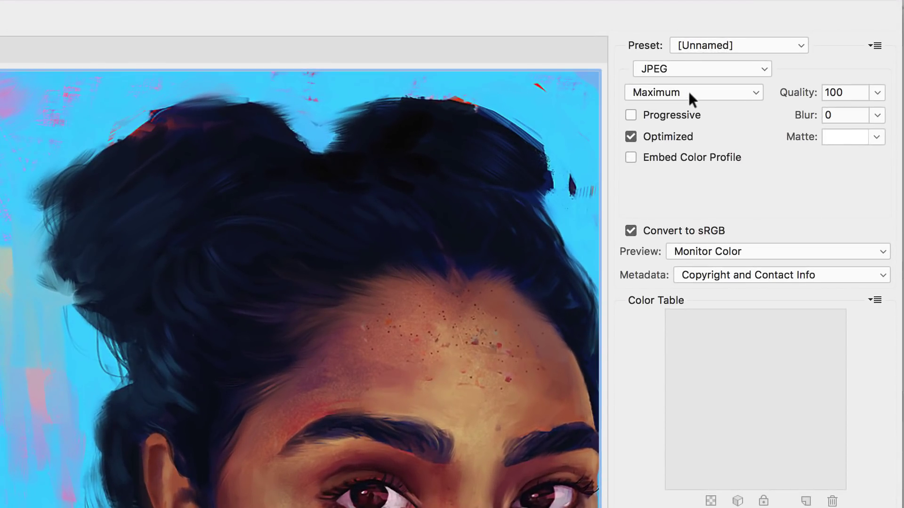
Step: Review the available file formats and compression quality levels, keeping JPEG and Maximum
left_click(676, 67)
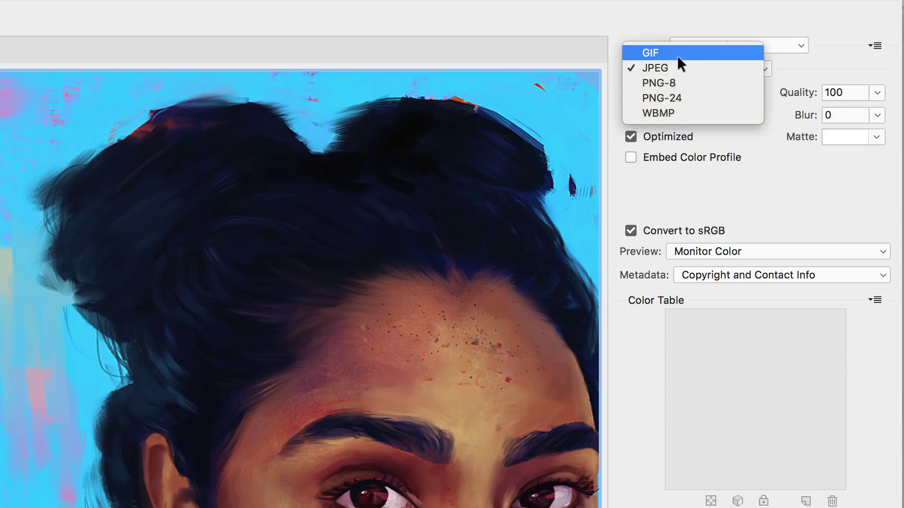
left_click(704, 67)
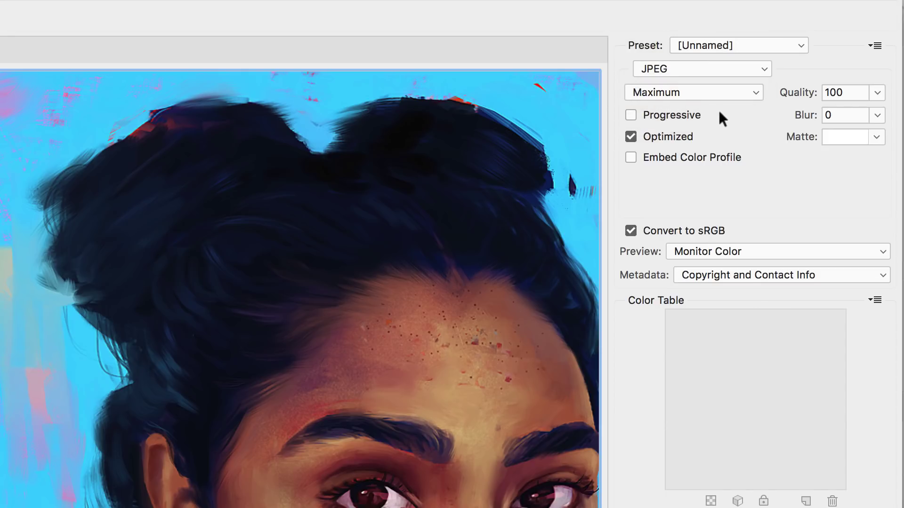
left_click(687, 93)
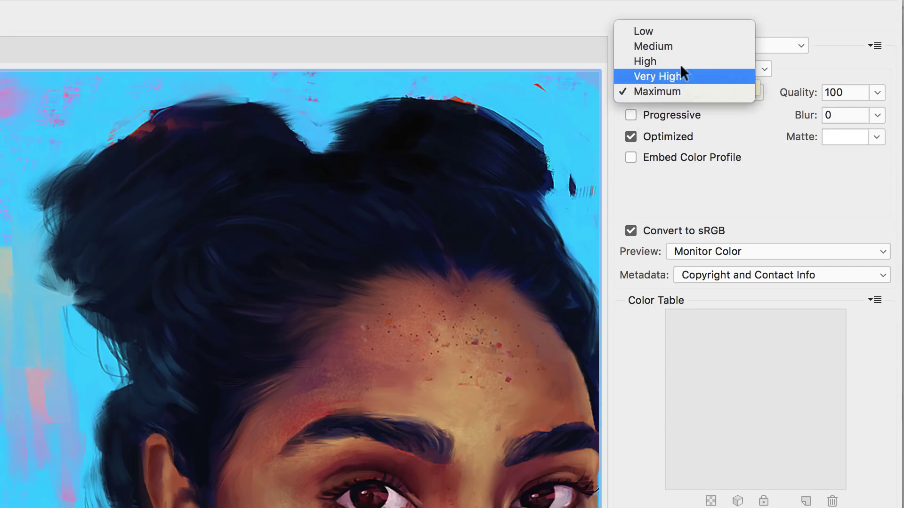
left_click(690, 91)
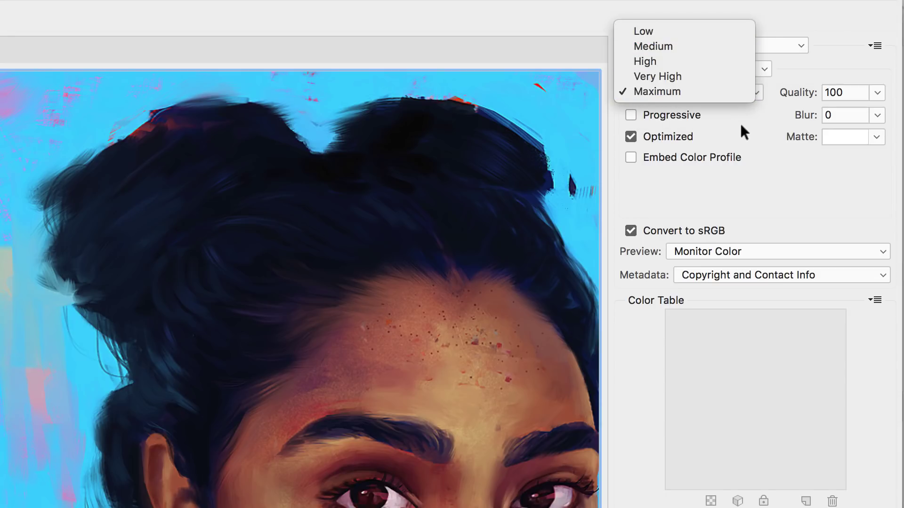
Step: Lower the JPEG quality to 67 and review the compression levels without choosing another one
left_click(877, 92)
left_click_drag(874, 120, 870, 121)
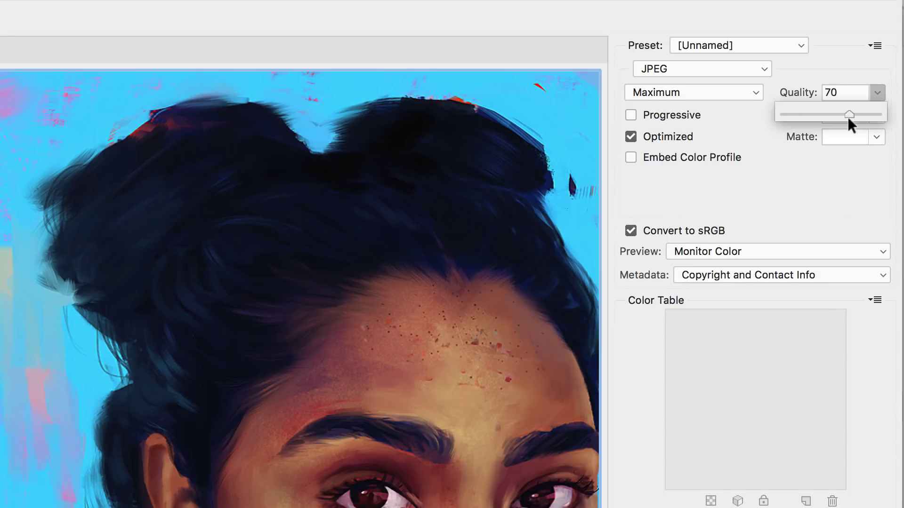
left_click(744, 90)
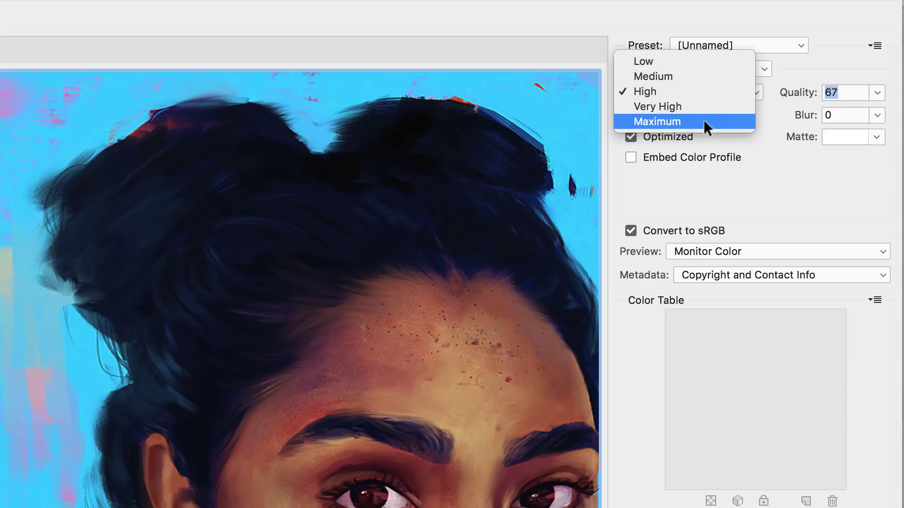
left_click(803, 170)
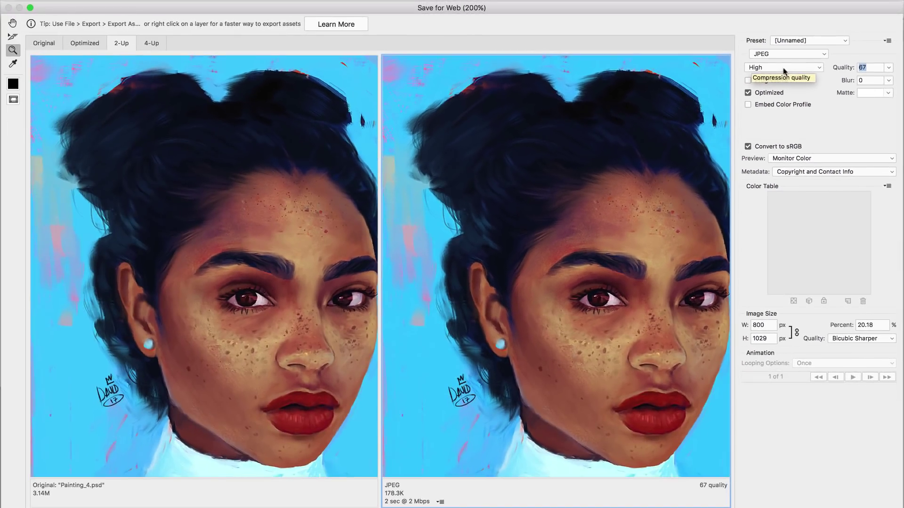
Step: Try the Low compression quality on the JPEG preview and switch back to Maximum
left_click(784, 69)
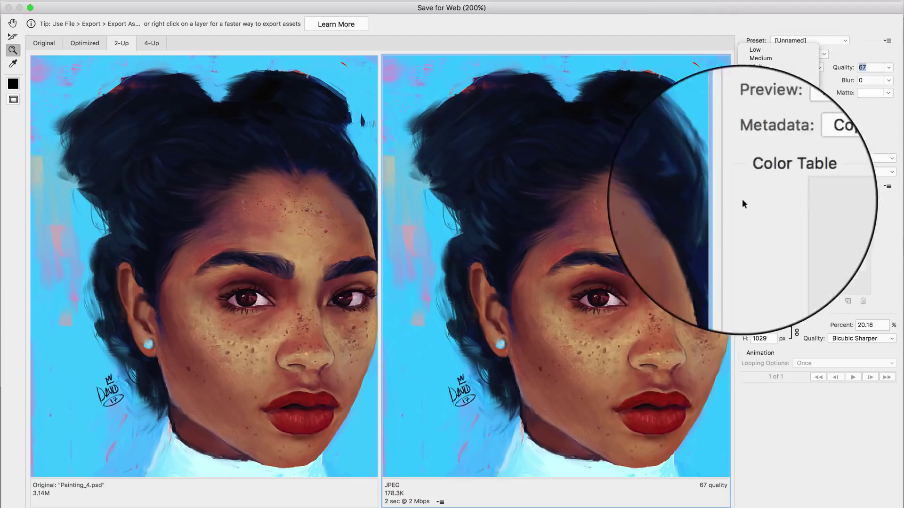
left_click(783, 48)
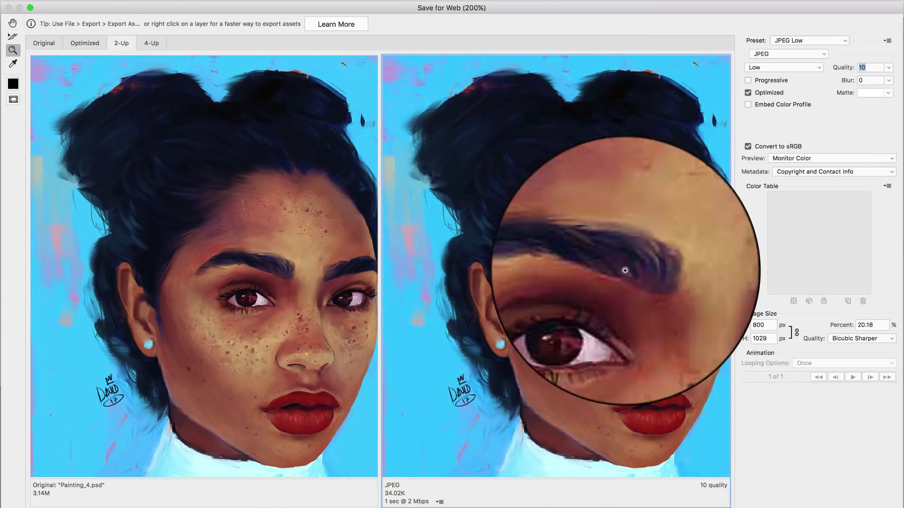
left_click(783, 67)
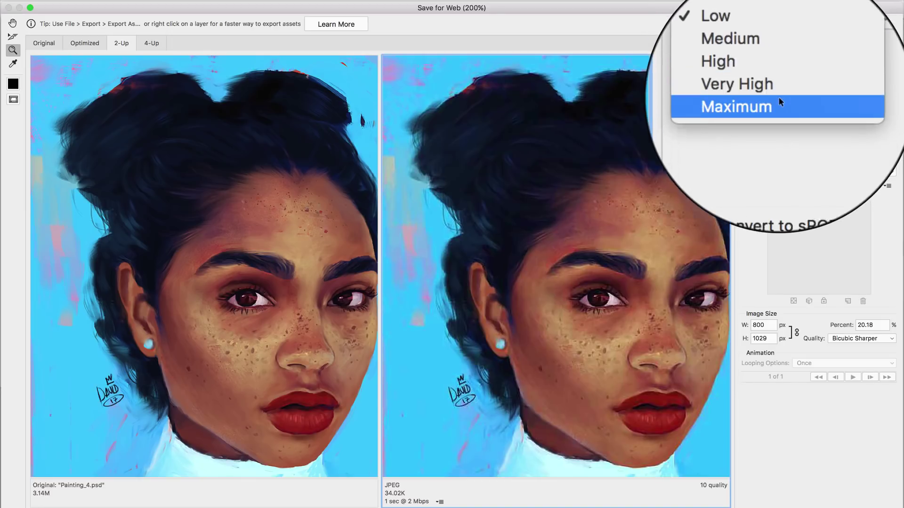
left_click(782, 105)
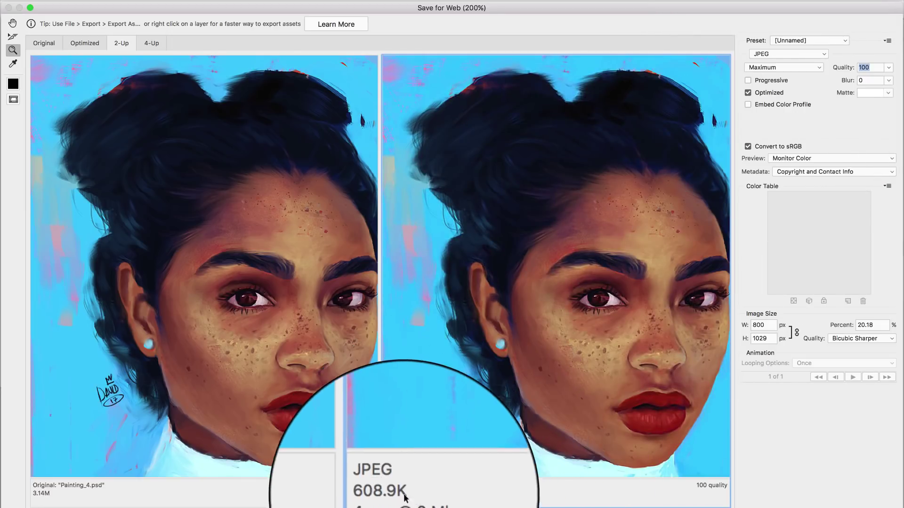
Step: Examine the eye at 1200% in both previews to compare the Maximum quality JPEG with the original
left_click(577, 365)
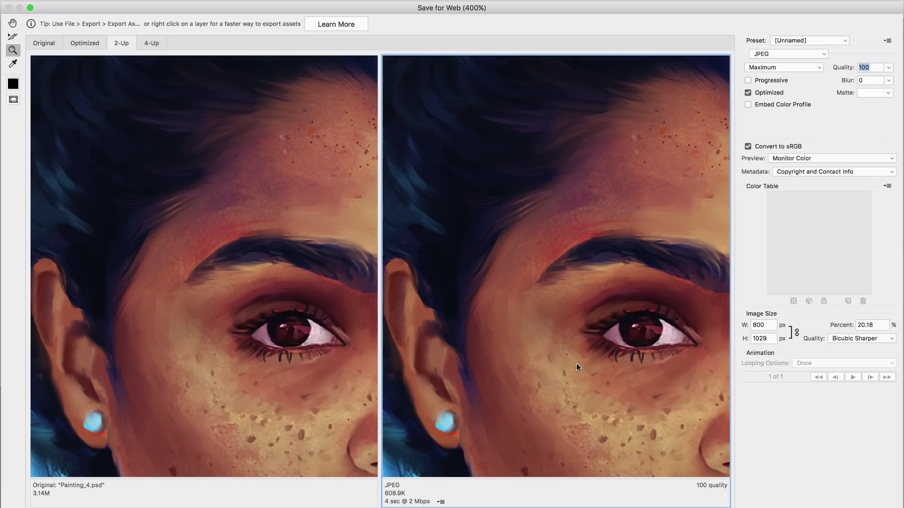
left_click(577, 365)
left_click(577, 365)
mouse_move(512, 273)
left_mouse_down()
mouse_move(455, 207)
mouse_move(530, 273)
left_mouse_up()
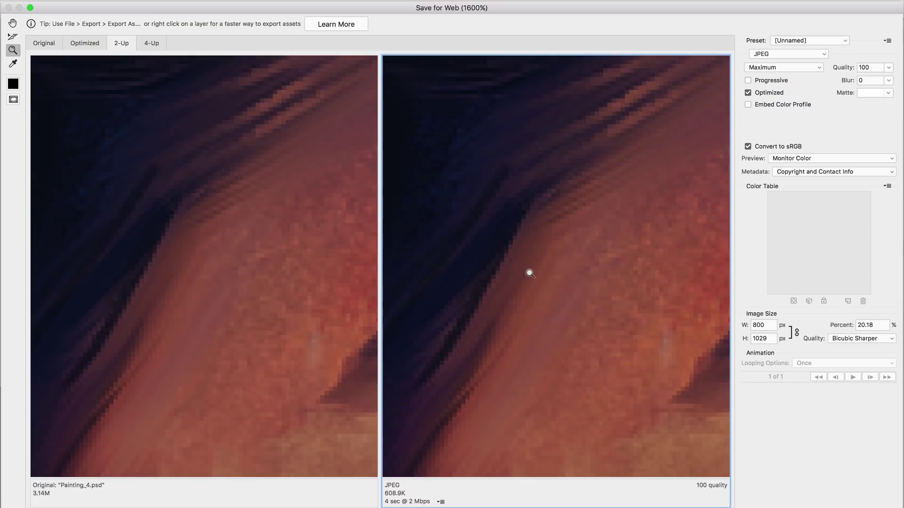
left_click(528, 270, "alt")
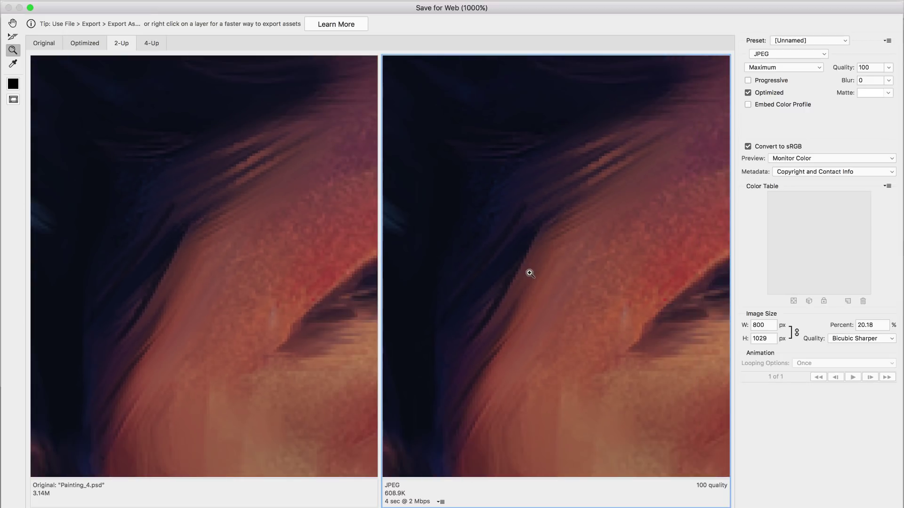
left_click_drag(561, 281, 602, 304)
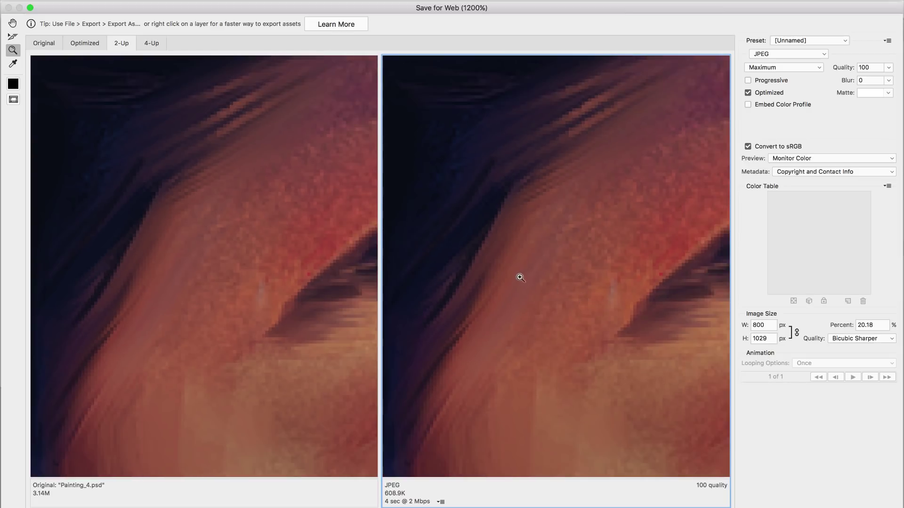
left_click(12, 24)
scroll(579, 242, "down", 10)
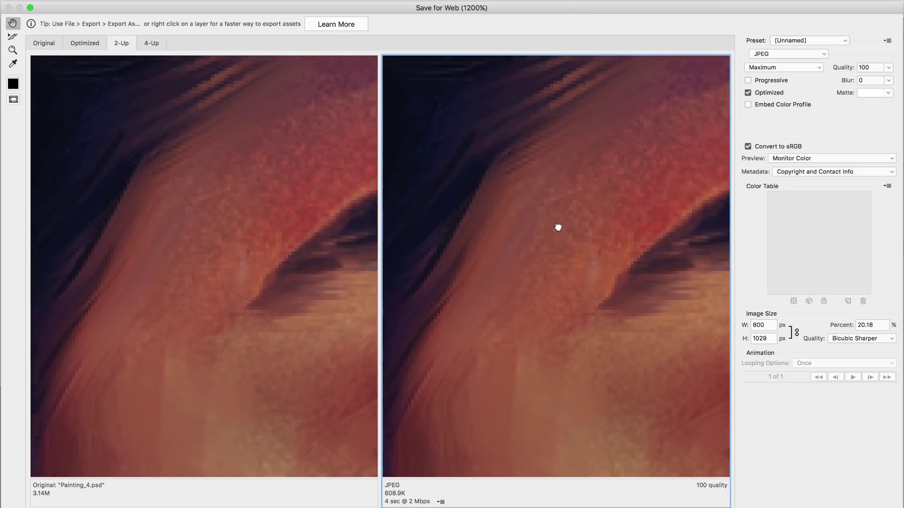
scroll(538, 237, "right", 5)
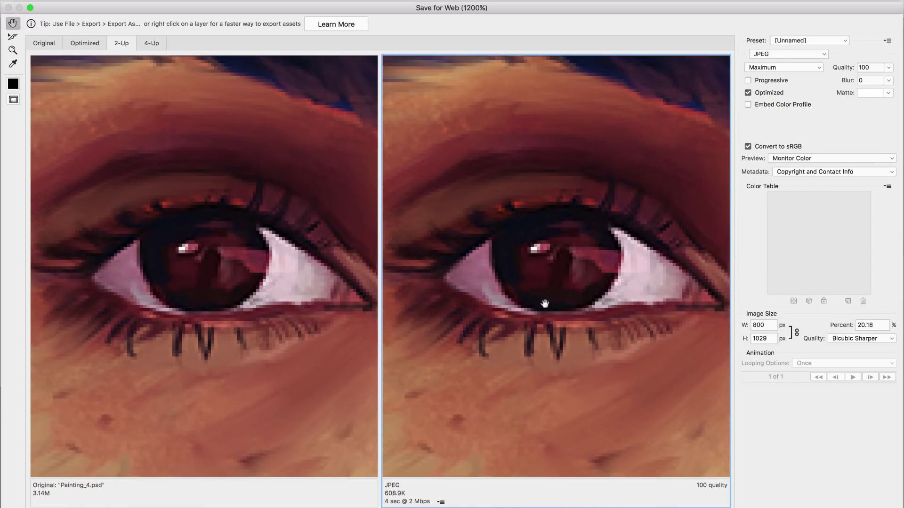
left_click_drag(555, 288, 610, 275)
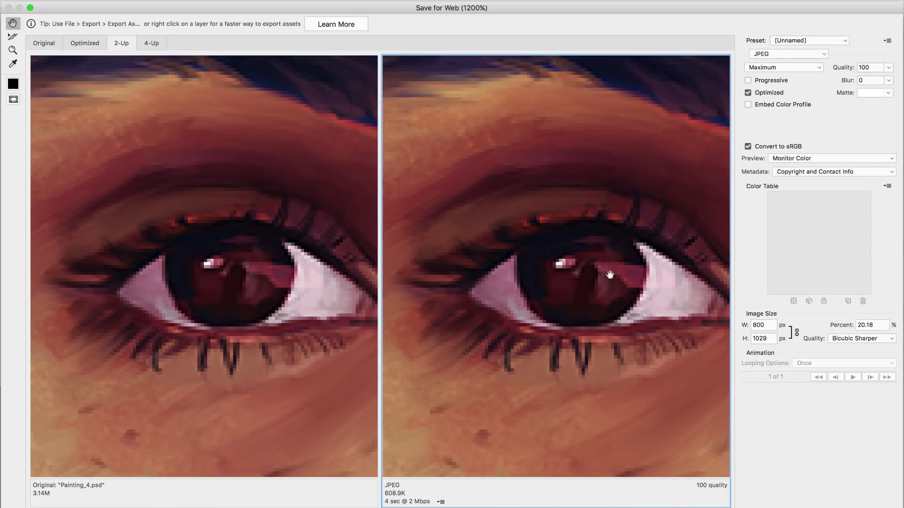
Step: Set the JPEG compression quality to Low
left_click(782, 68)
left_click(781, 35)
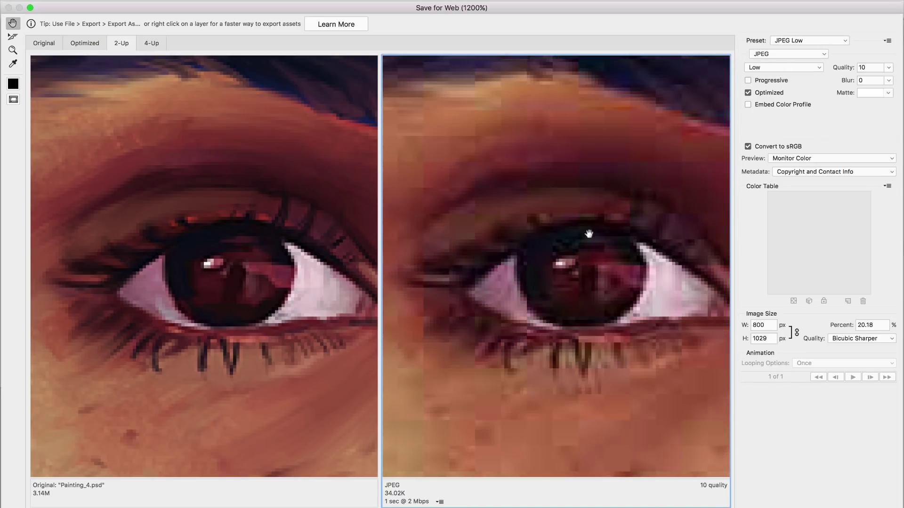
Step: Try the Maximum, Very High, High and Medium compression qualities in turn on the JPEG preview of the eye
left_click(777, 68)
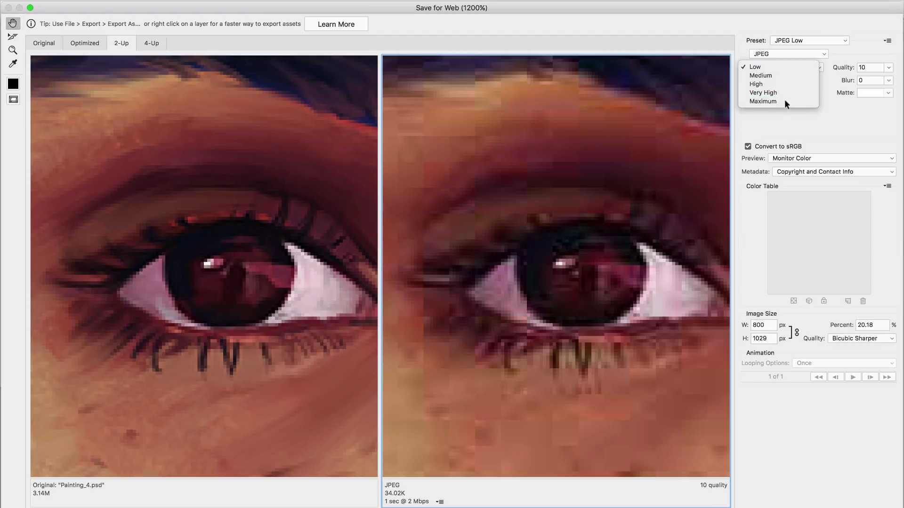
left_click(784, 100)
left_click(785, 71)
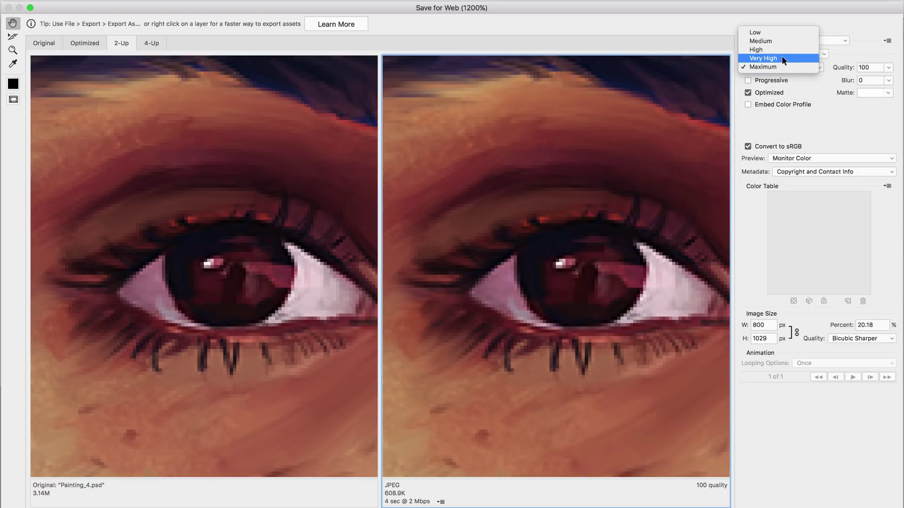
left_click(783, 57)
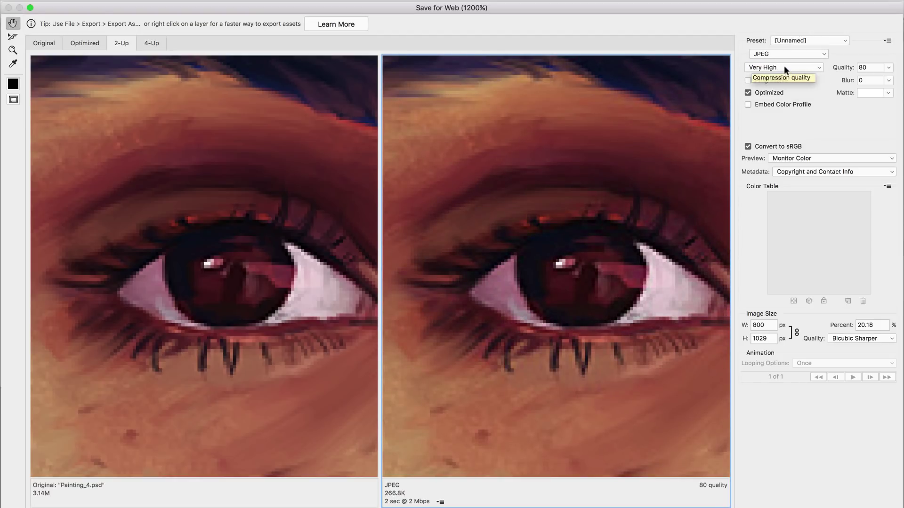
left_click(784, 66)
left_click(783, 59)
left_click(779, 66)
left_click(778, 57)
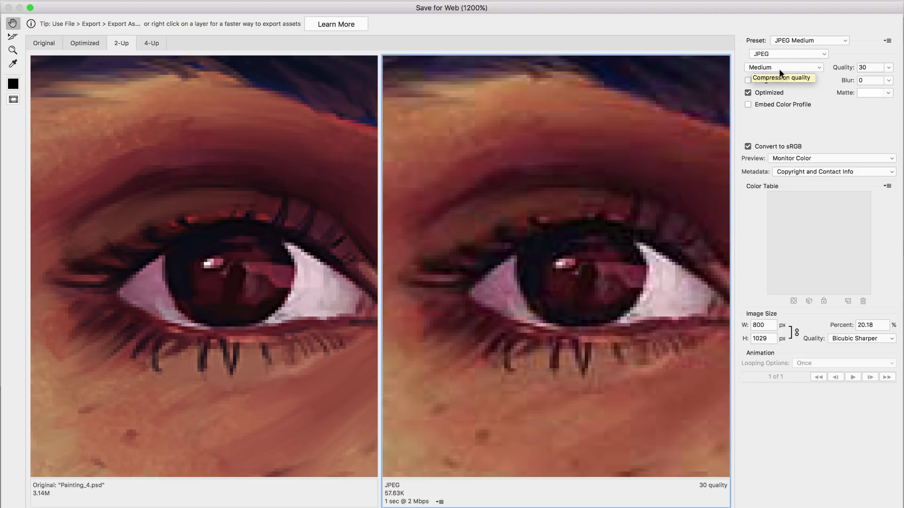
Step: Set the JPEG compression quality to High and view the whole portrait in both previews
left_click(780, 66)
left_click(782, 76)
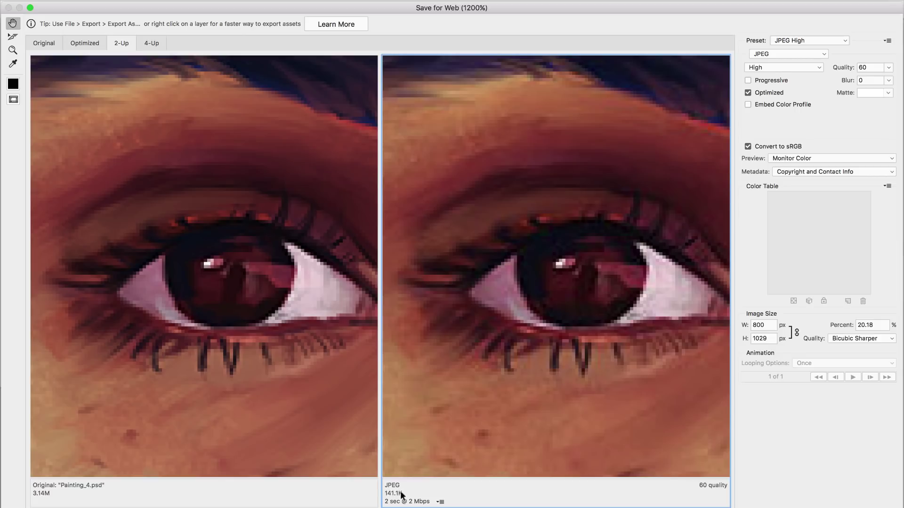
key("super+0")
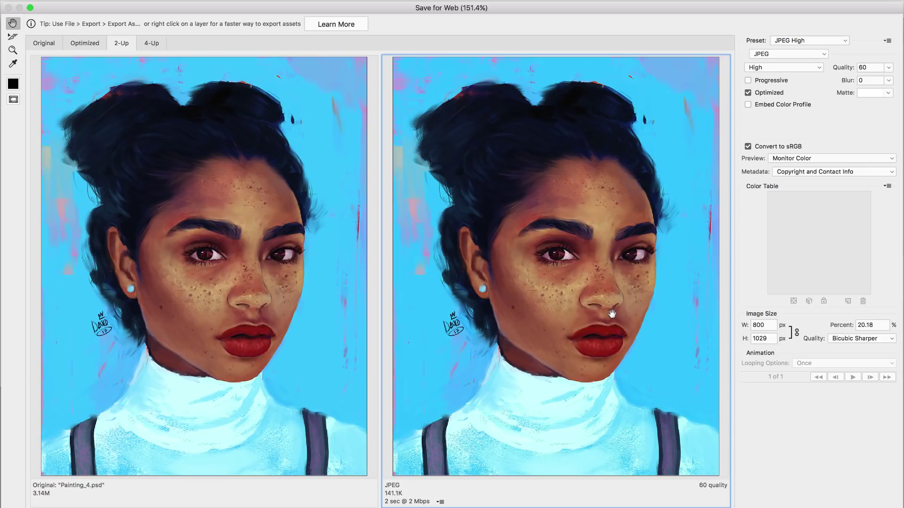